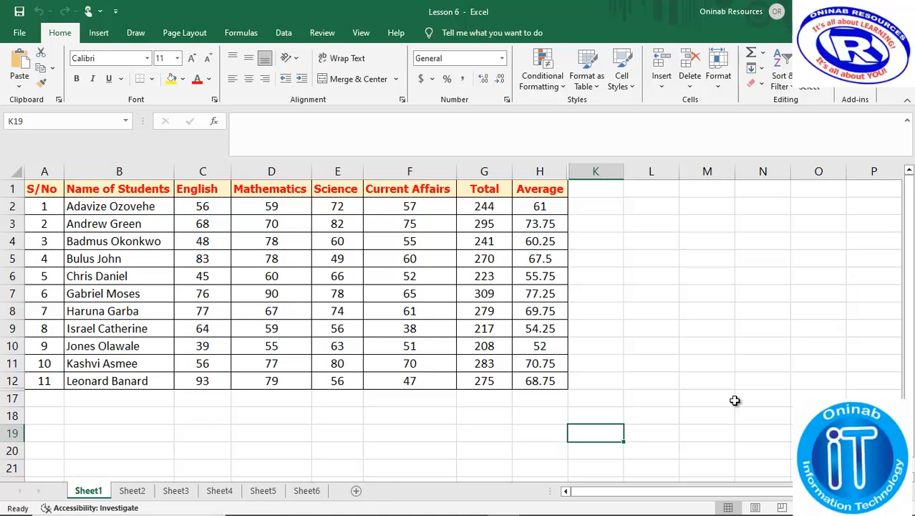
Enter the heading 'Remark' in K1, next to the Average column
{"action": "left_click", "coordinate": [592, 191]}
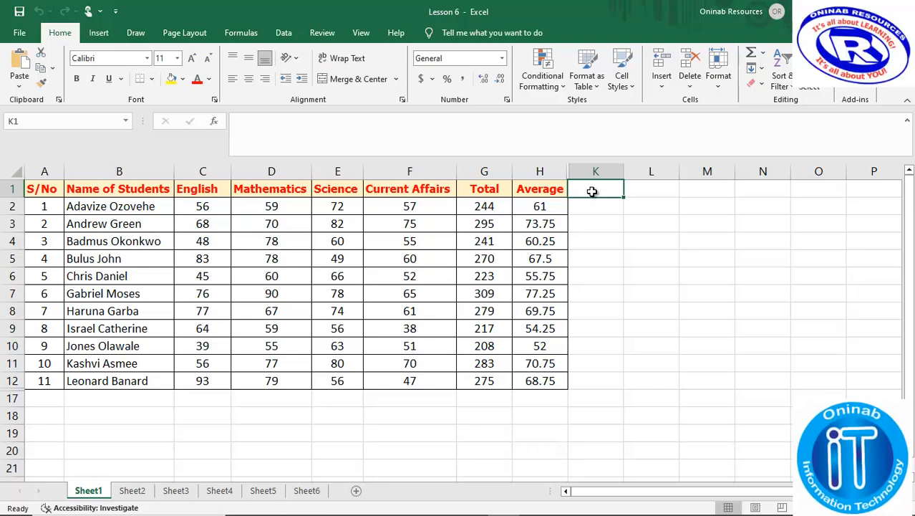
{"action": "type", "text": "Remark"}
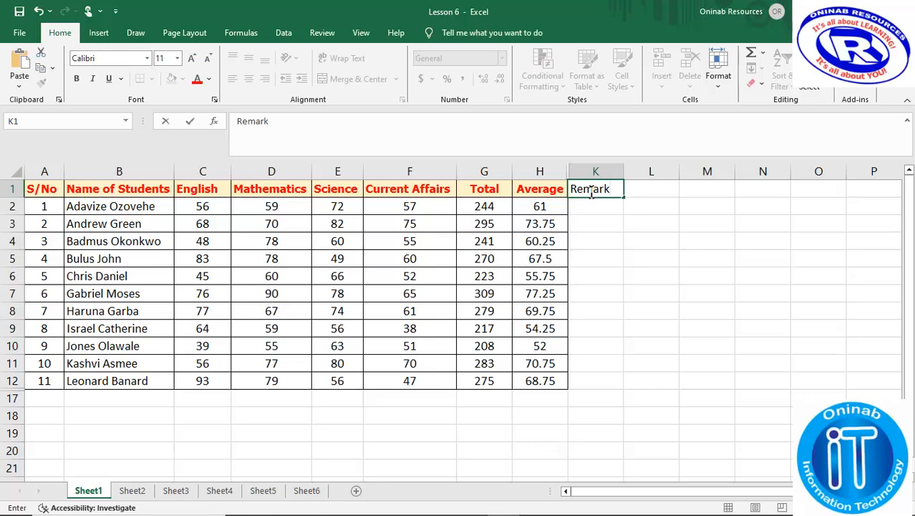
{"action": "key", "text": "Return"}
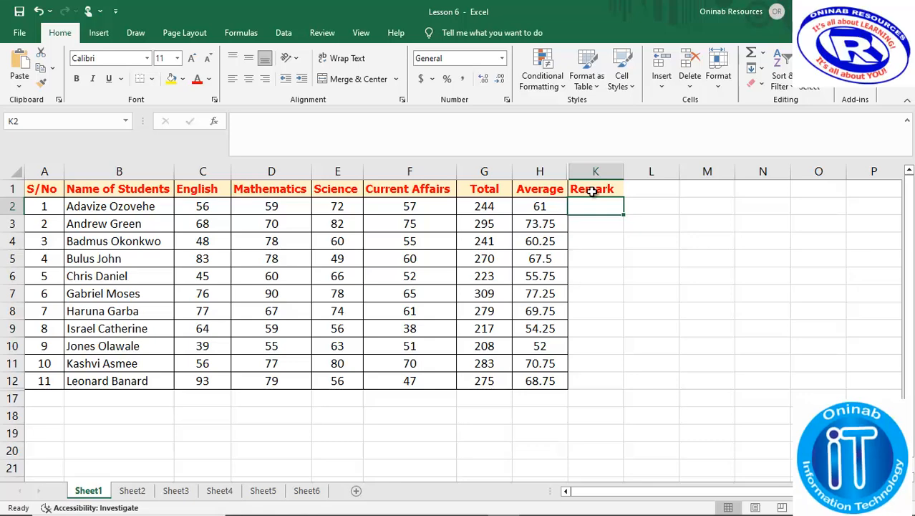
{"action": "left_click", "coordinate": [544, 148]}
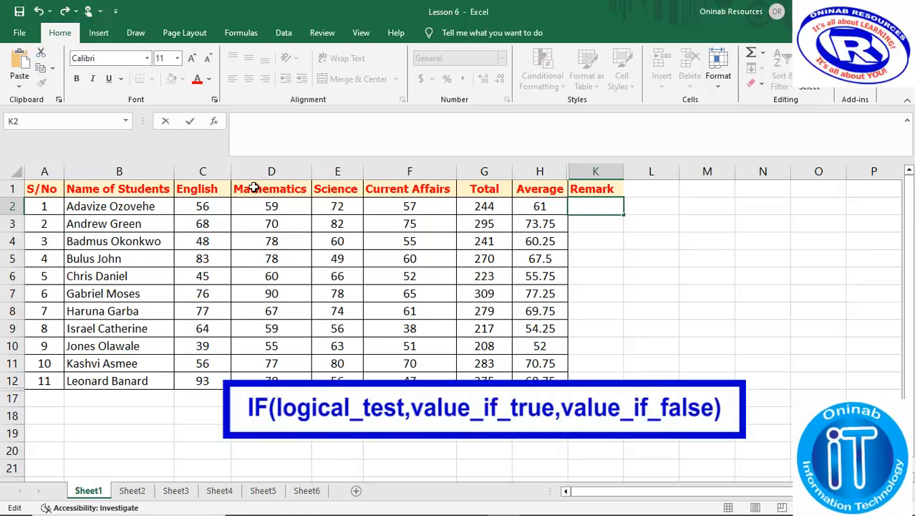
Clear a mistyped 'IF' and start K2's formula with =IF(
{"action": "type", "text": "=IF"}
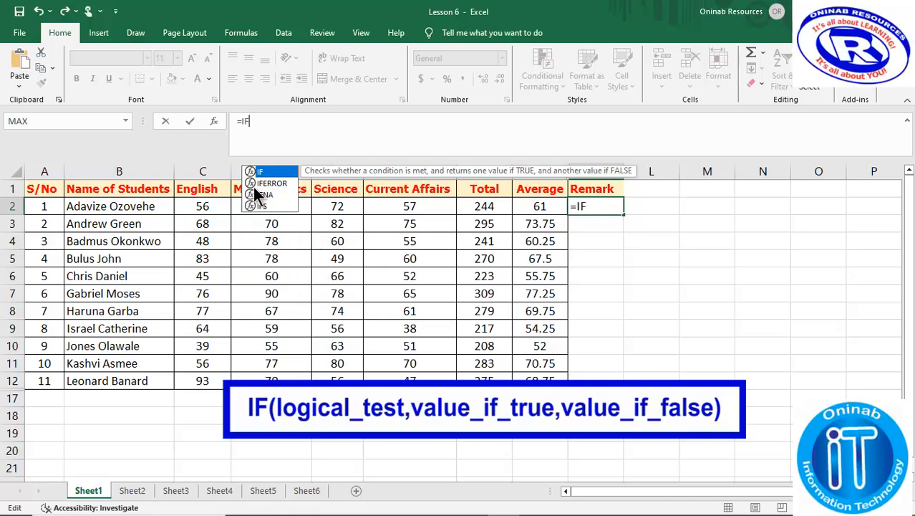
{"action": "type", "text": "("}
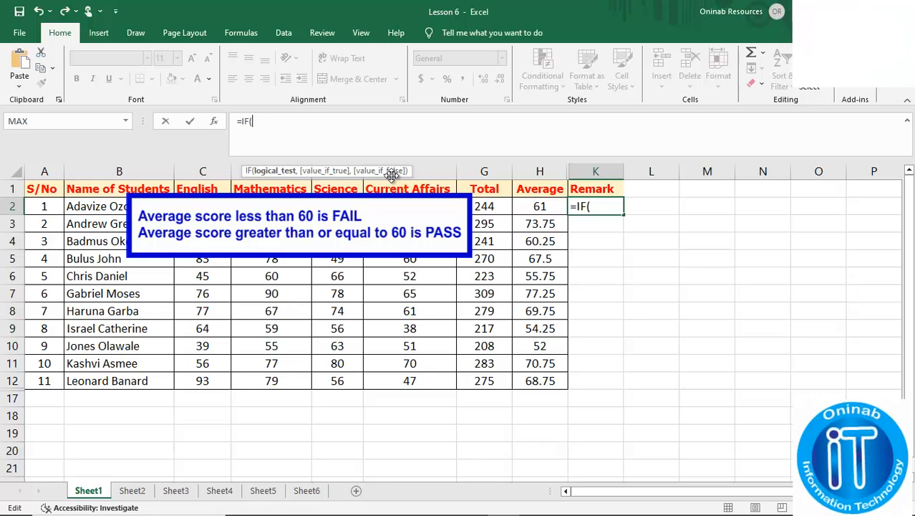
Complete K2's formula as =IF(H2<60,"FAIL") to flag averages below 60
{"action": "left_click", "coordinate": [540, 206]}
{"action": "type", "text": "<60"}
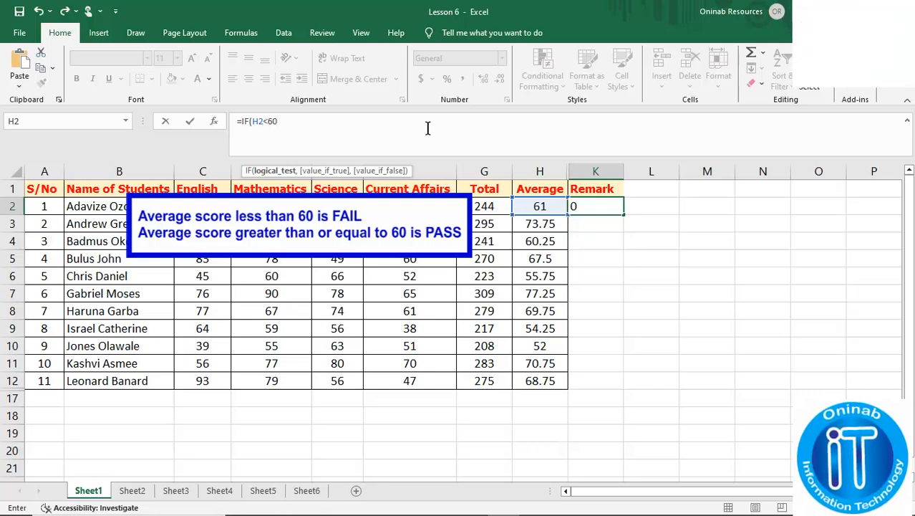
{"action": "type", "text": ","}
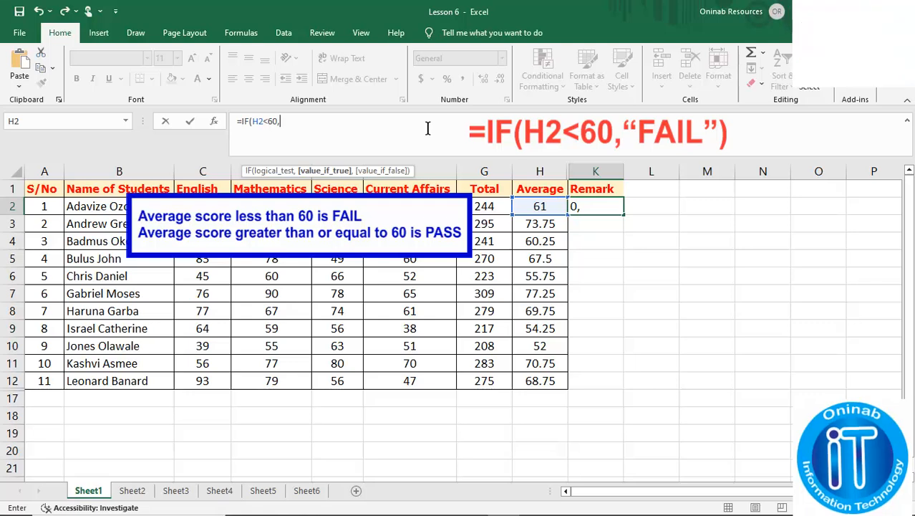
{"action": "type", "text": "FAIL,"}
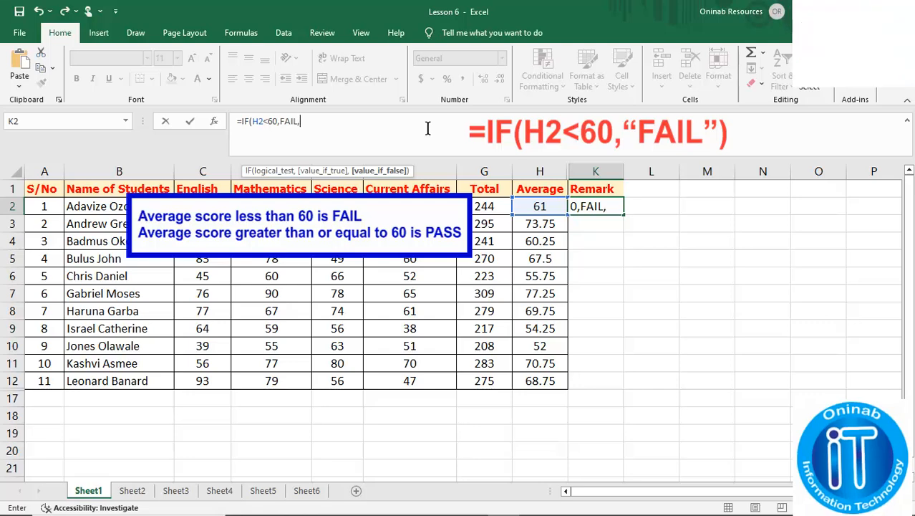
{"action": "left_click", "coordinate": [279, 121]}
{"action": "type", "text": "\""}
{"action": "left_click", "coordinate": [296, 121]}
{"action": "type", "text": "\""}
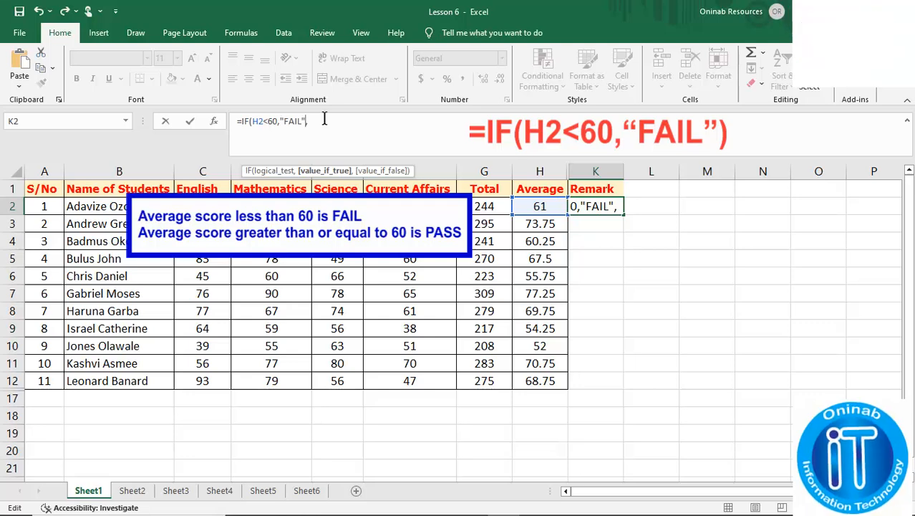
{"action": "left_click", "coordinate": [325, 119]}
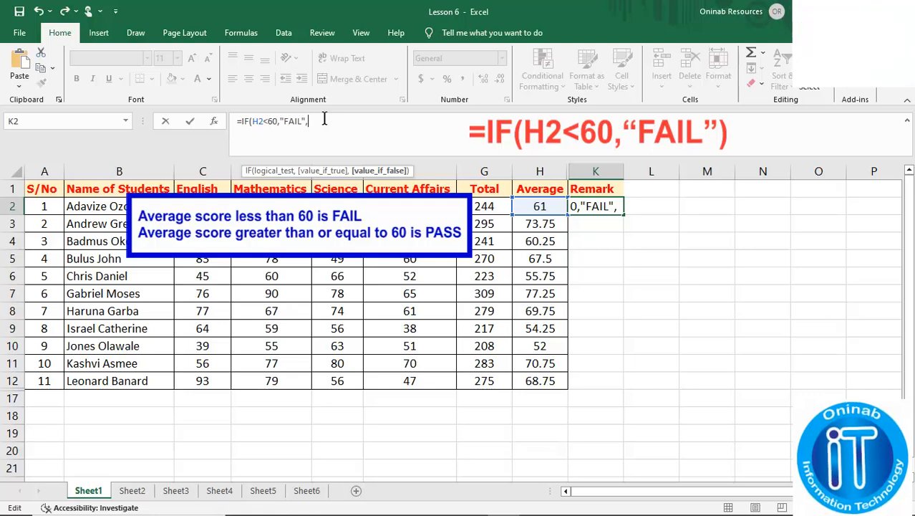
{"action": "key", "text": "BackSpace"}
{"action": "type", "text": ")"}
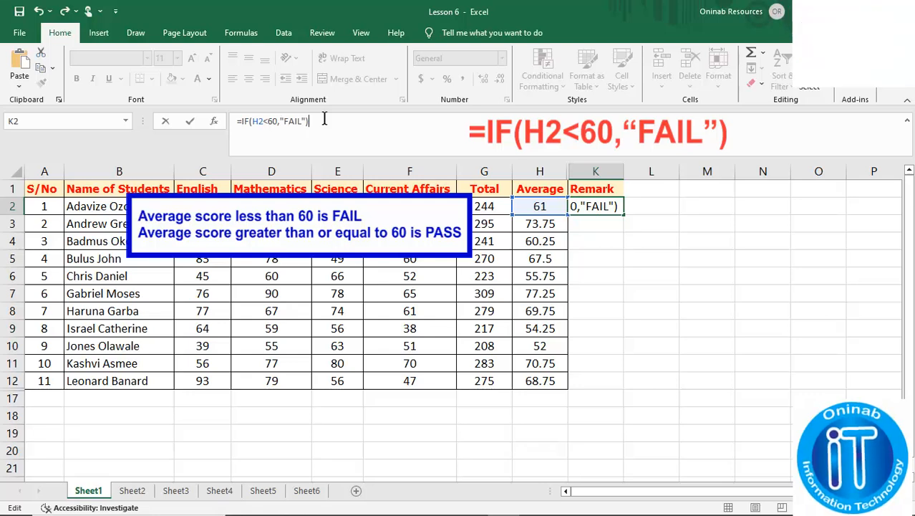
Confirm K2's IF formula and fill it down the Remark column to K12
{"action": "key", "text": "Return"}
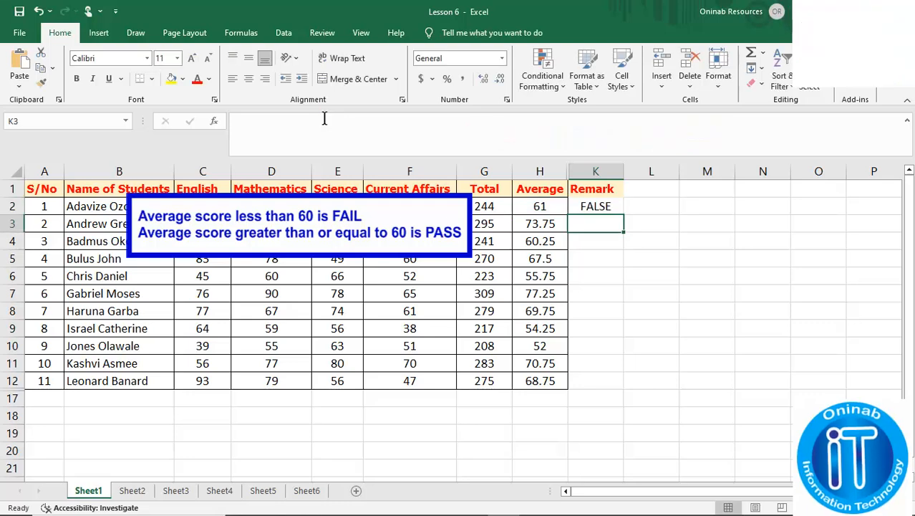
{"action": "left_click", "coordinate": [598, 205]}
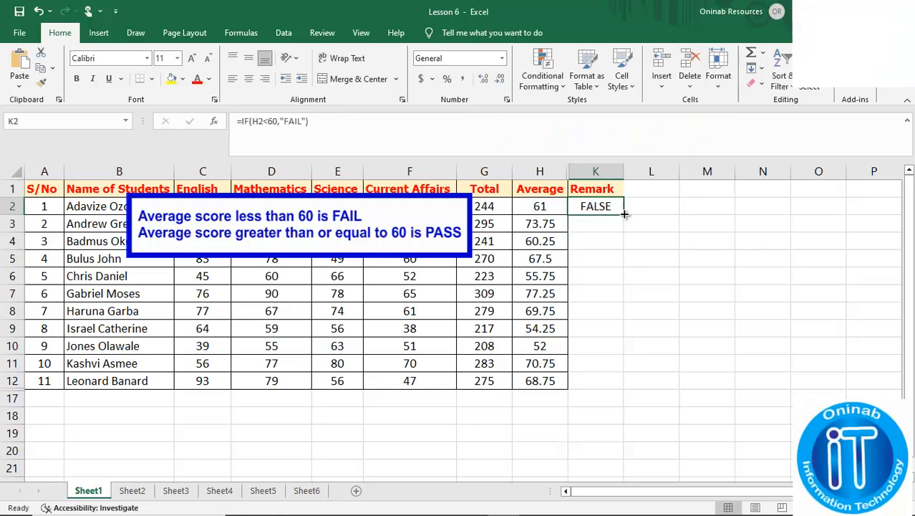
{"action": "left_click_drag", "start_coordinate": [624, 213], "coordinate": [633, 386]}
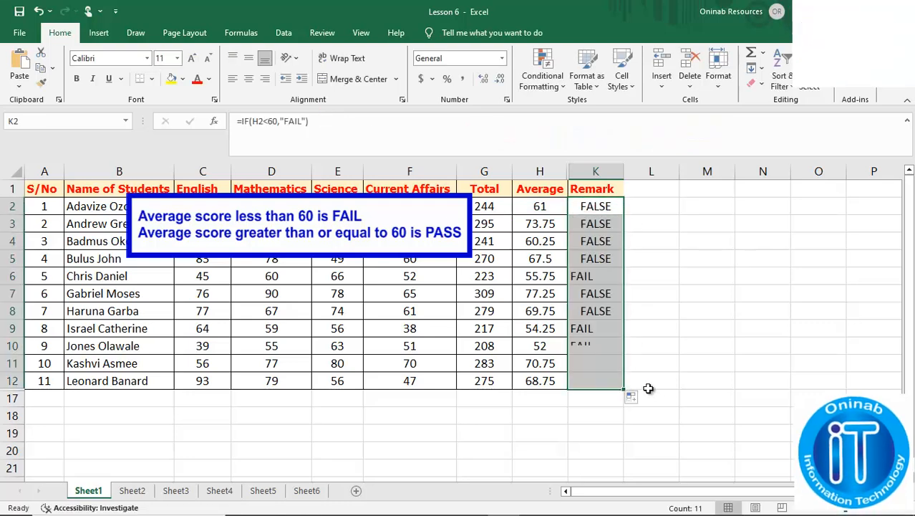
{"action": "left_click", "coordinate": [665, 333]}
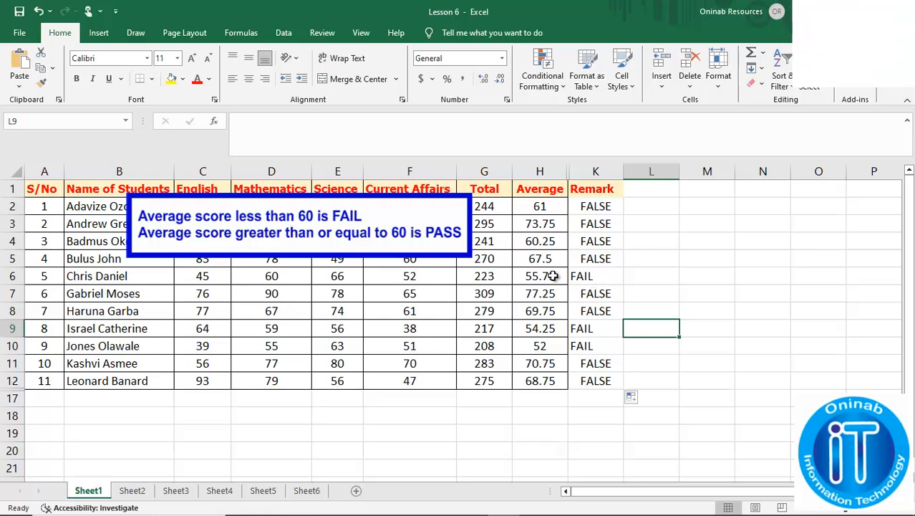
{"action": "left_click_drag", "start_coordinate": [535, 280], "coordinate": [595, 276]}
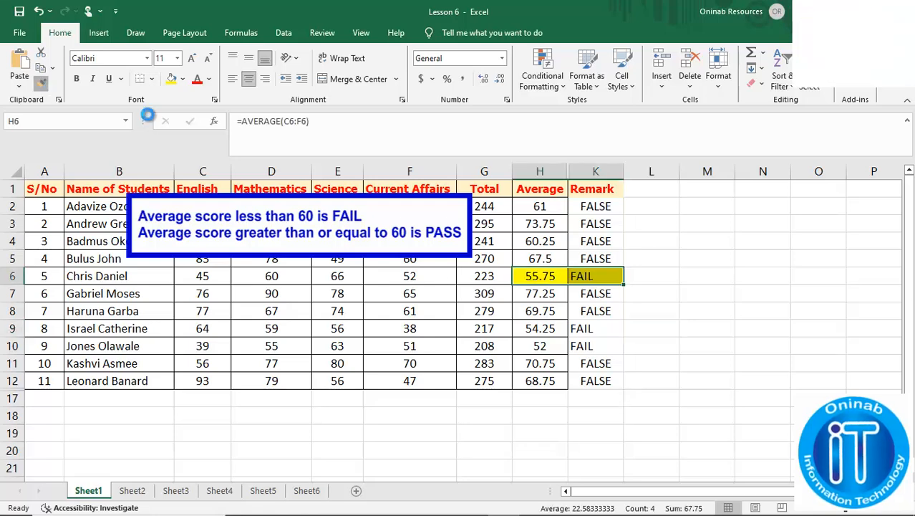
{"action": "left_click", "coordinate": [41, 81]}
{"action": "left_click_drag", "start_coordinate": [537, 328], "coordinate": [602, 344]}
{"action": "left_click", "coordinate": [677, 334]}
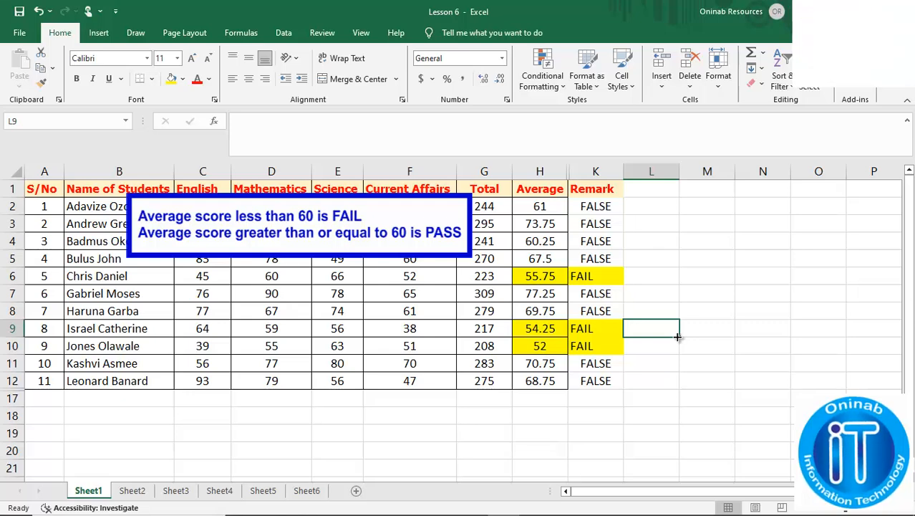
{"action": "left_click", "coordinate": [675, 336]}
{"action": "key", "text": "ctrl+z"}
{"action": "key", "text": "ctrl+z"}
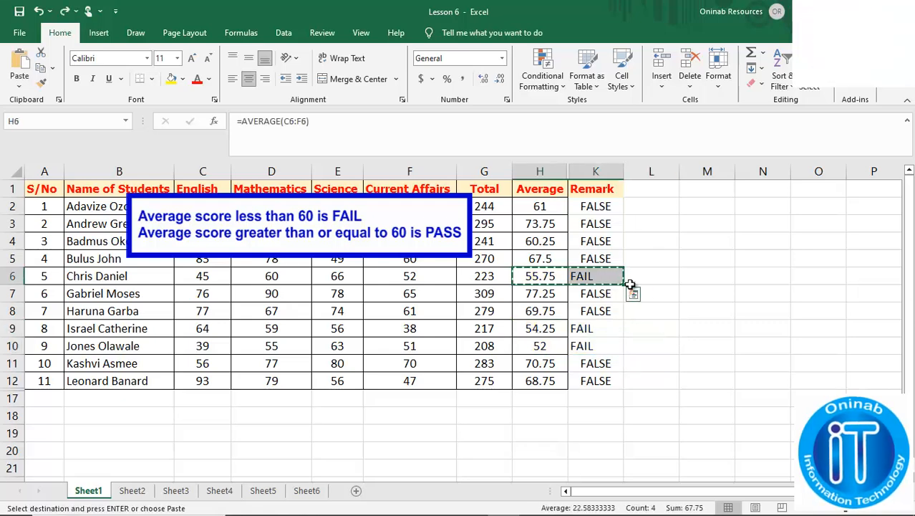
Change K2's formula to =IF(H2<60,"FAIL","PASS") so averages of 60+ show PASS
{"action": "left_click", "coordinate": [600, 206]}
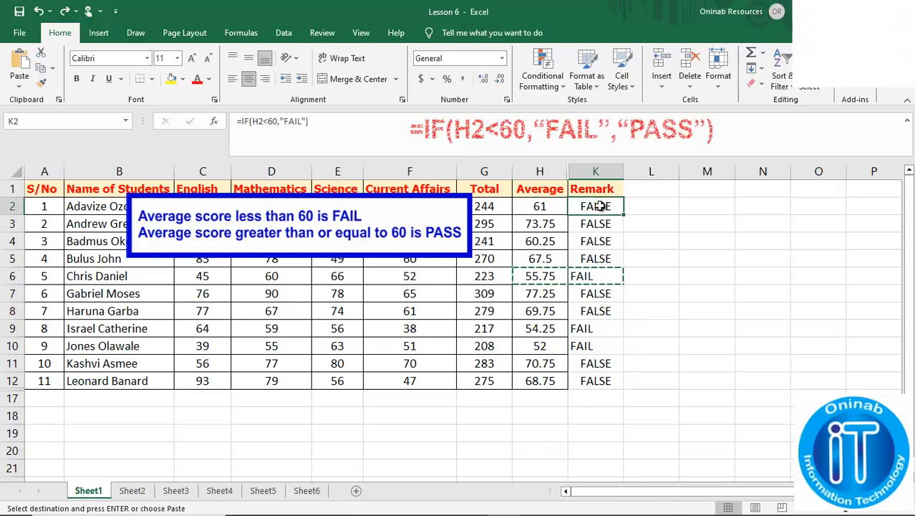
{"action": "left_click", "coordinate": [305, 121]}
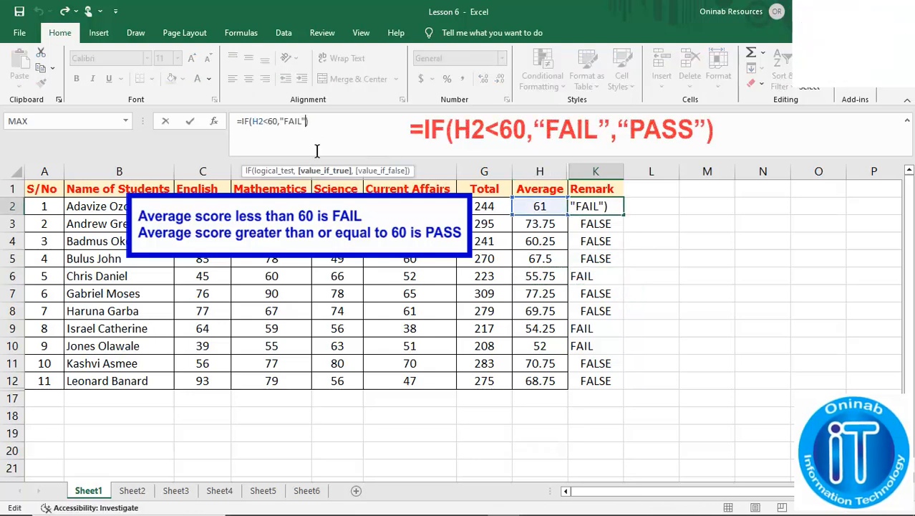
{"action": "type", "text": ","}
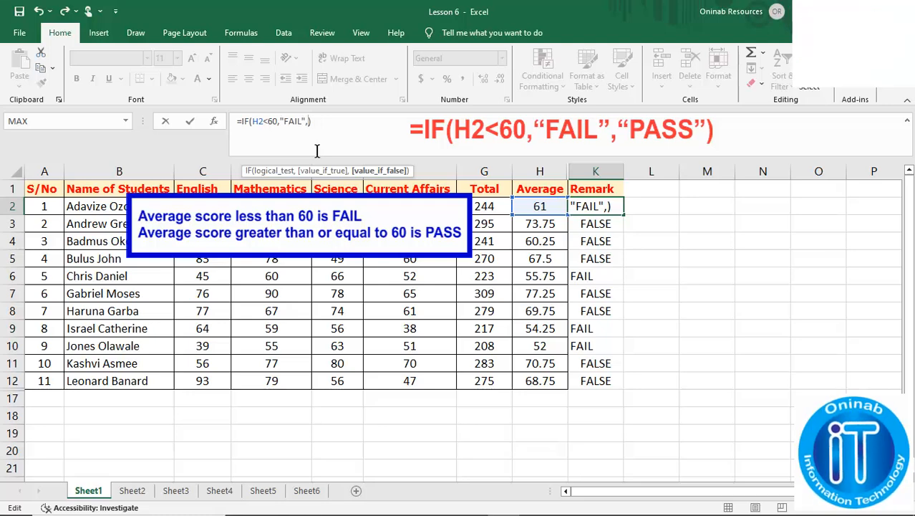
{"action": "type", "text": "\"PASS)"}
{"action": "key", "text": "Left"}
{"action": "type", "text": "\""}
{"action": "key", "text": "Return"}
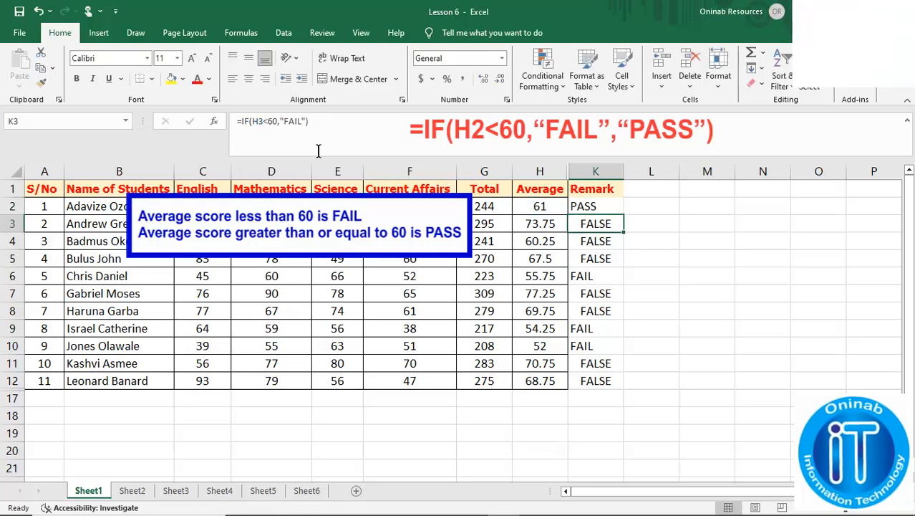
{"action": "left_click", "coordinate": [605, 202]}
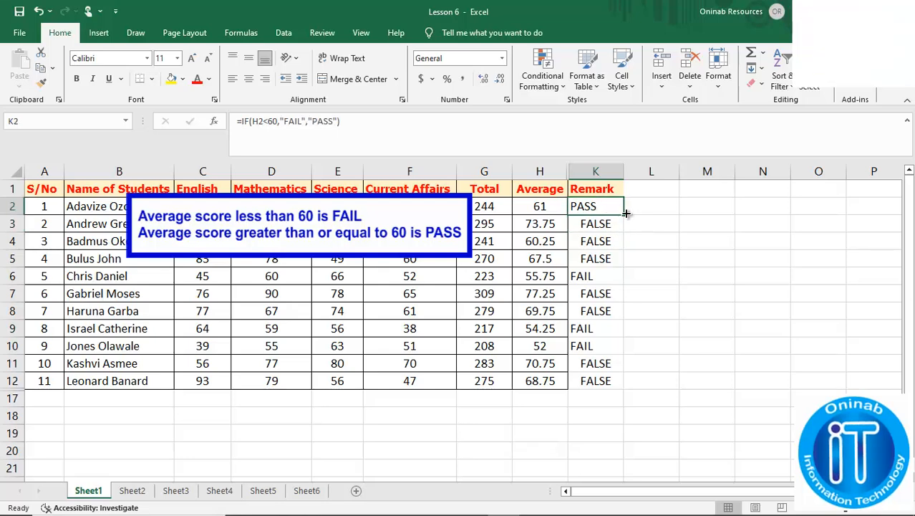
Fill the PASS/FAIL formula from K2 down to K12
{"action": "left_click_drag", "start_coordinate": [625, 216], "coordinate": [624, 385]}
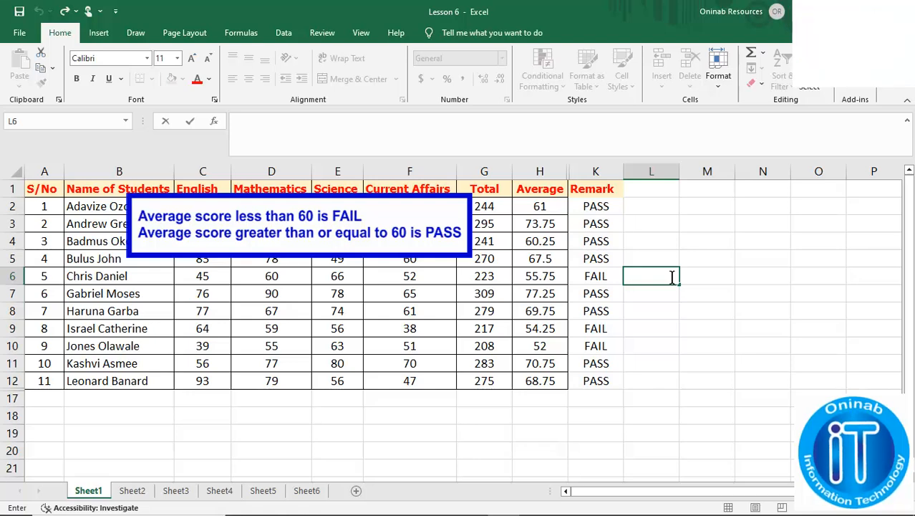
{"action": "left_click", "coordinate": [662, 191]}
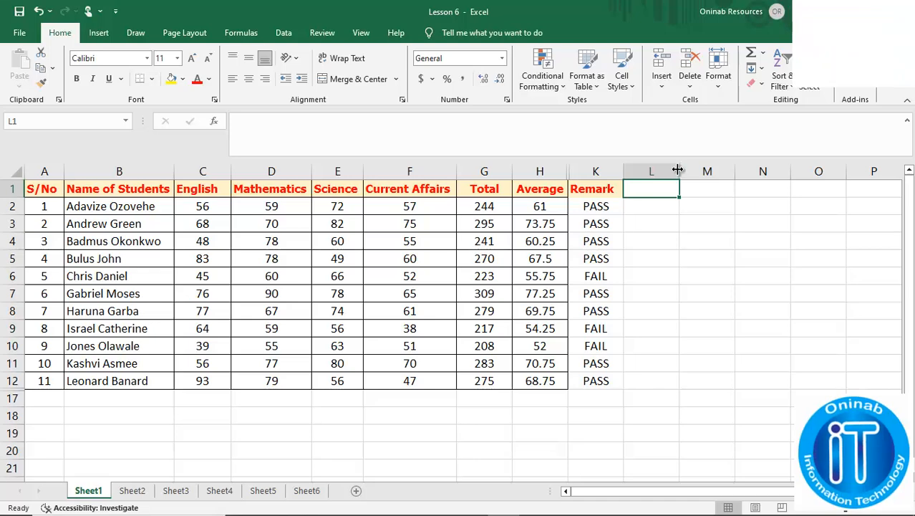
Widen column L and enter the heading 'MATH RESIT' in L1
{"action": "left_click_drag", "start_coordinate": [679, 172], "coordinate": [712, 174]}
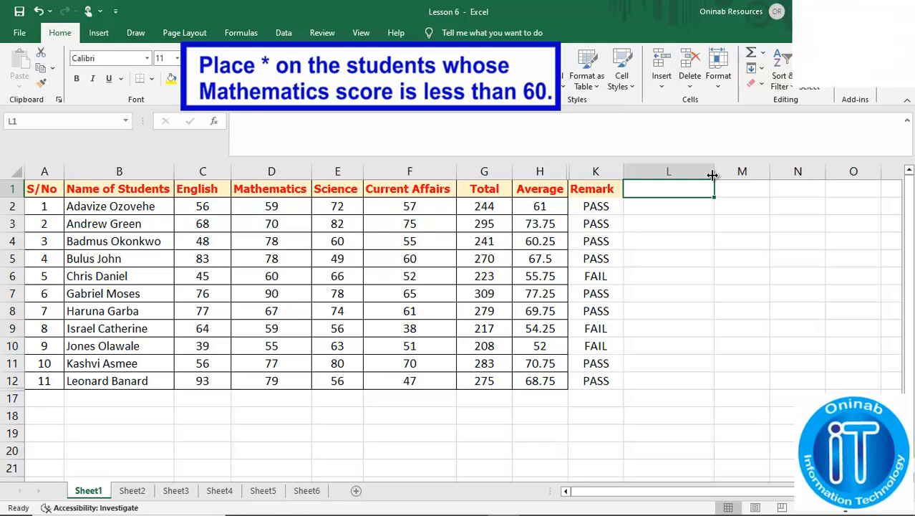
{"action": "type", "text": "M"}
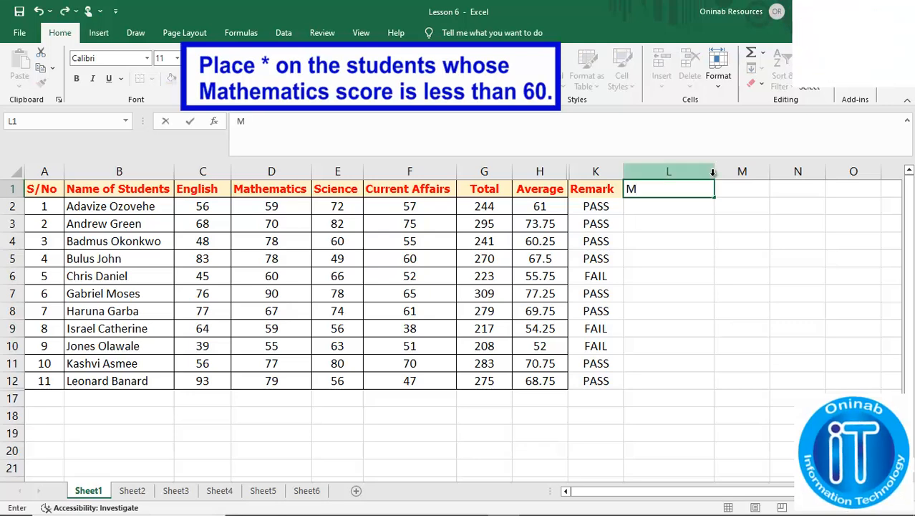
{"action": "type", "text": "ATH RESIT"}
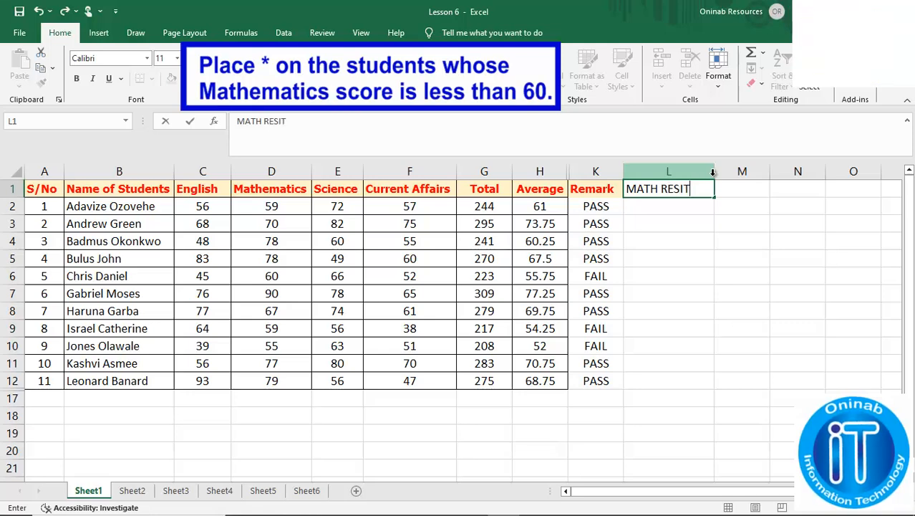
{"action": "key", "text": "Return"}
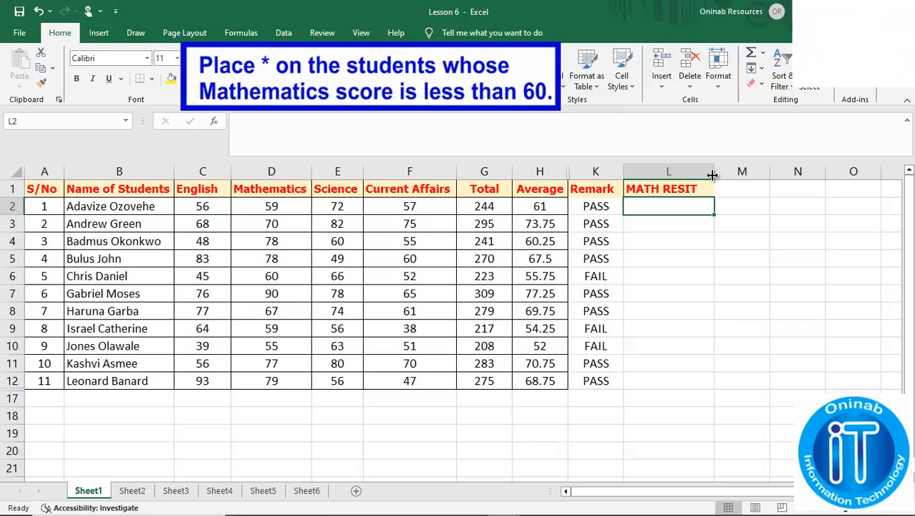
Enter =IF(D2<60,"*","") in L2 to flag a Mathematics score below 60
{"action": "left_click", "coordinate": [544, 132]}
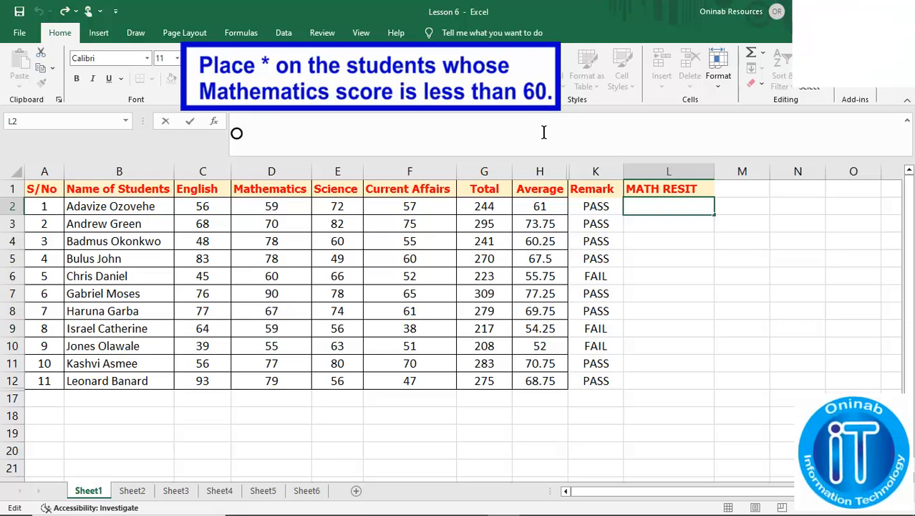
{"action": "type", "text": "="}
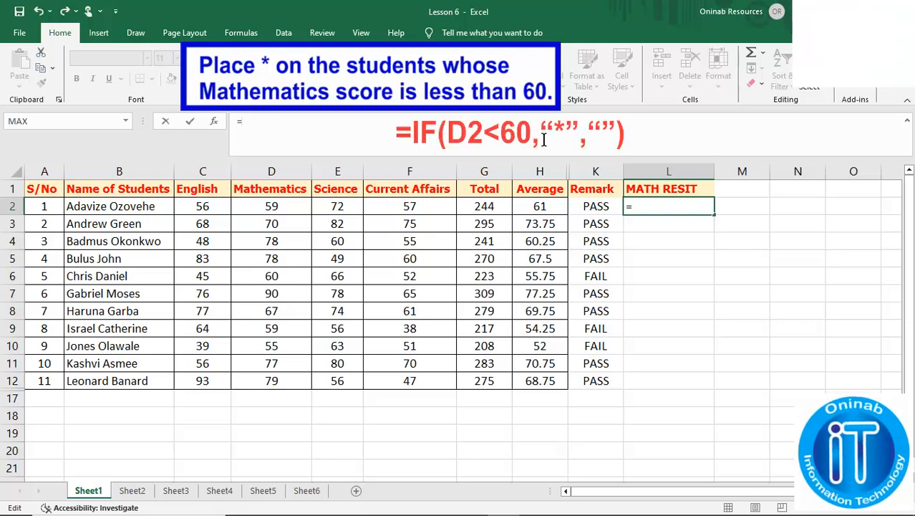
{"action": "type", "text": "IF"}
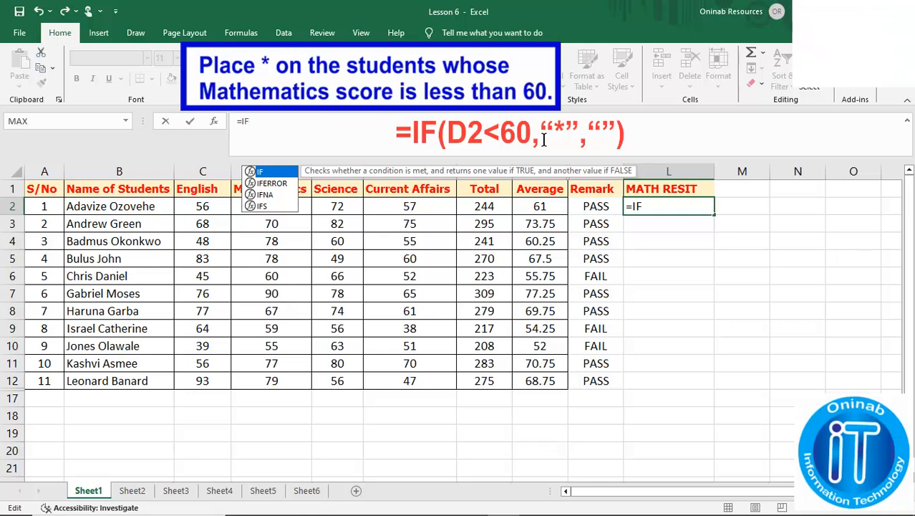
{"action": "type", "text": "("}
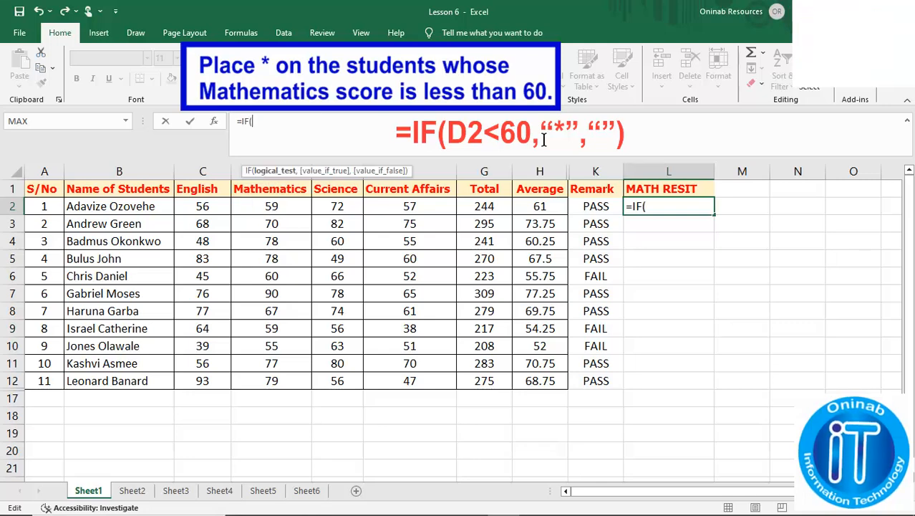
{"action": "left_click", "coordinate": [278, 206]}
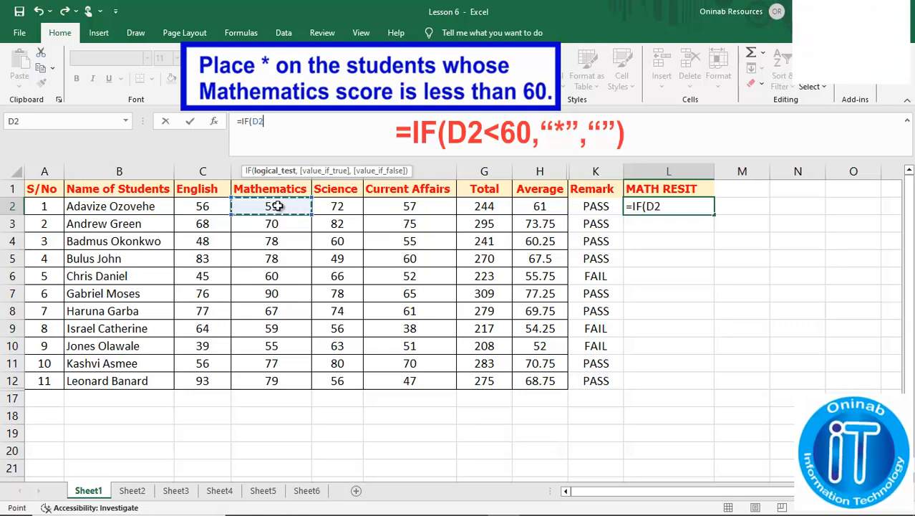
{"action": "type", "text": "<"}
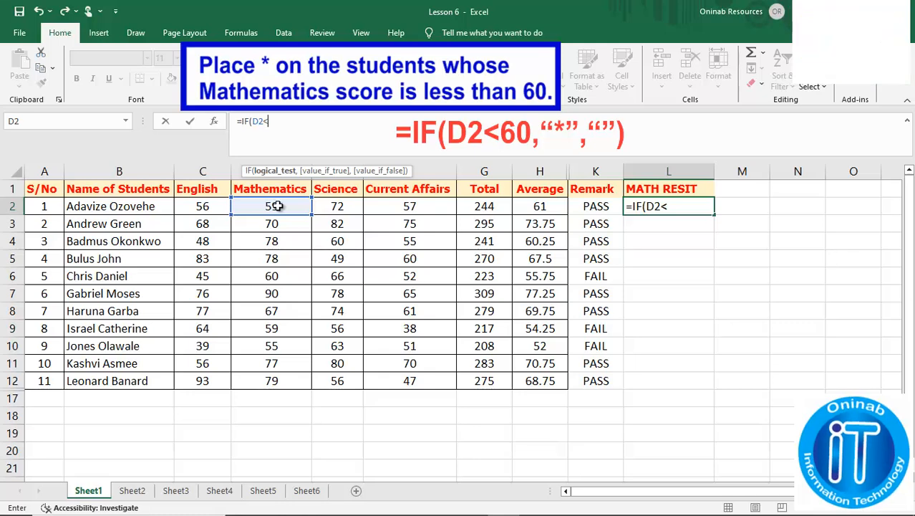
{"action": "type", "text": "60,"}
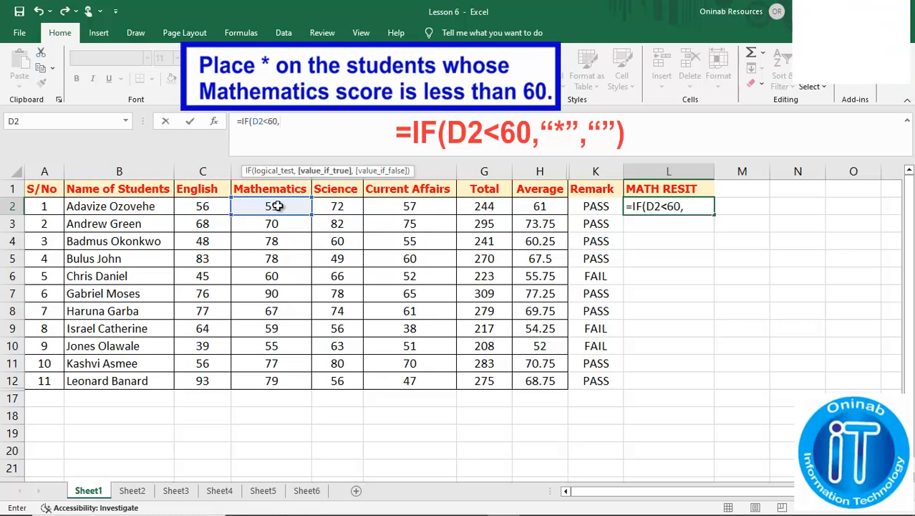
{"action": "left_click", "coordinate": [290, 125]}
{"action": "type", "text": "\"*\","}
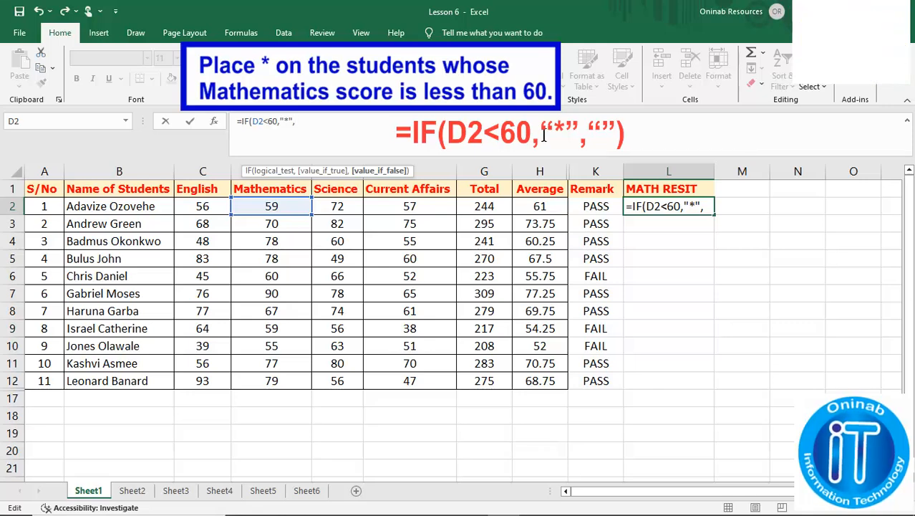
{"action": "type", "text": "\"\""}
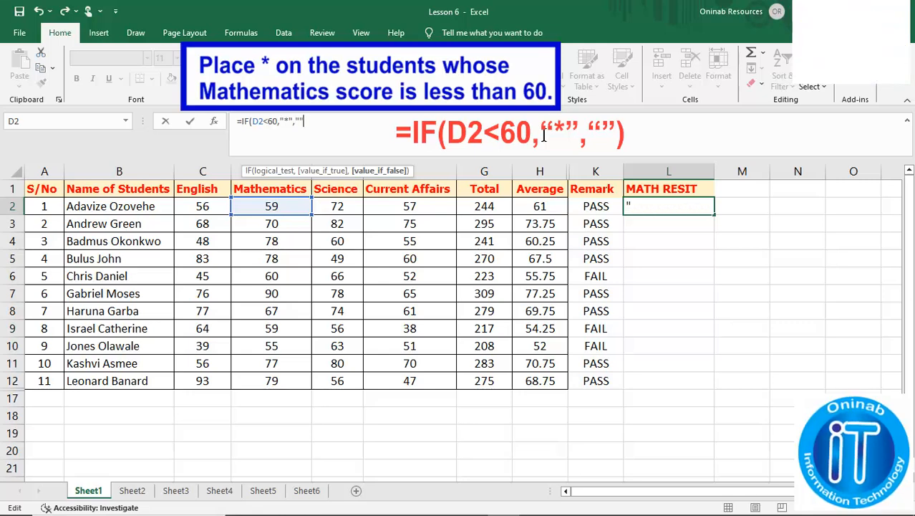
{"action": "type", "text": ")"}
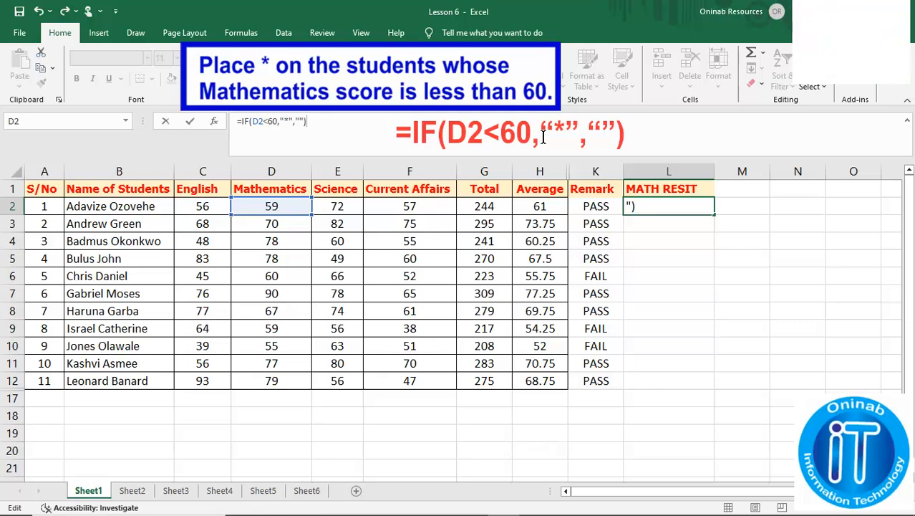
{"action": "key", "text": "Return"}
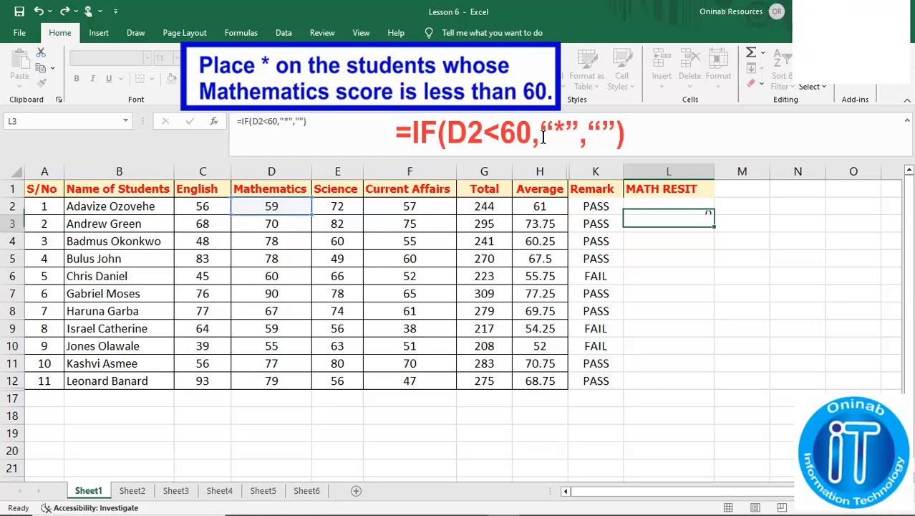
Fill L2's flag formula down to L12 and centre the asterisks in L2:L12
{"action": "left_click", "coordinate": [700, 206]}
{"action": "left_click_drag", "start_coordinate": [715, 214], "coordinate": [712, 389]}
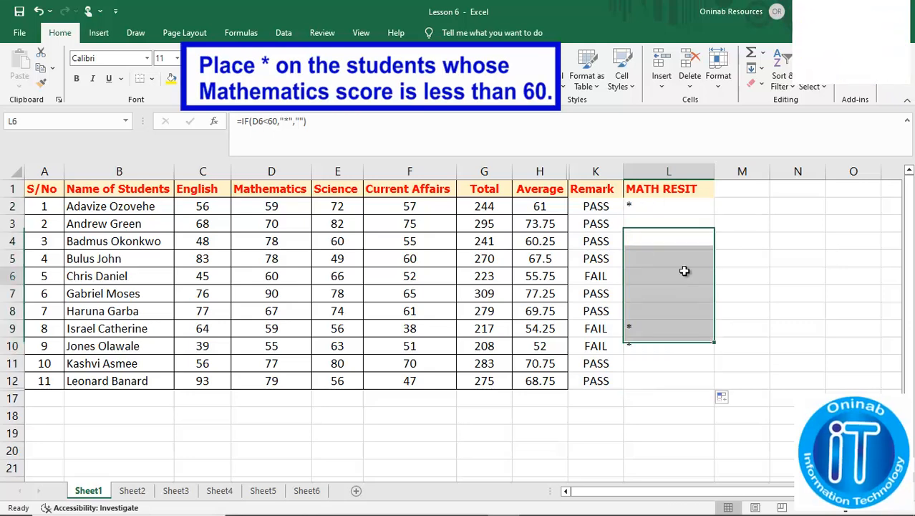
{"action": "left_click", "coordinate": [682, 272]}
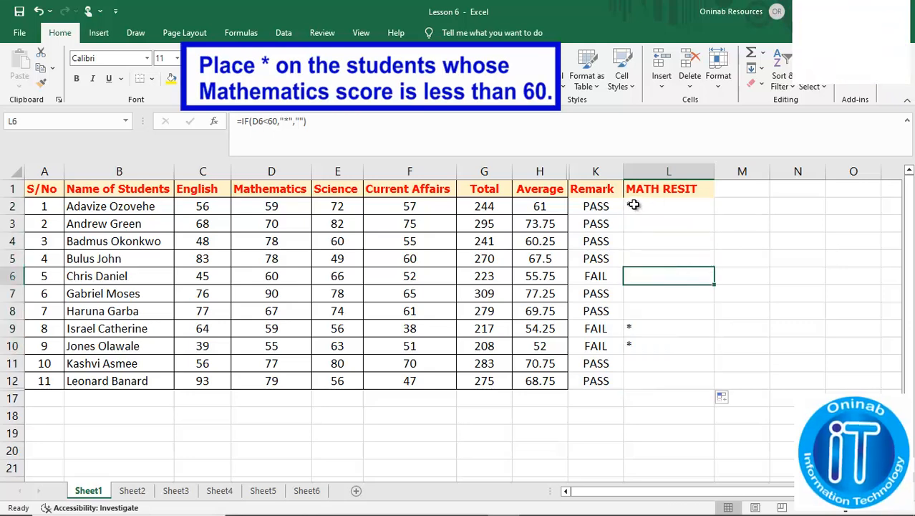
{"action": "left_click_drag", "start_coordinate": [633, 206], "coordinate": [654, 388]}
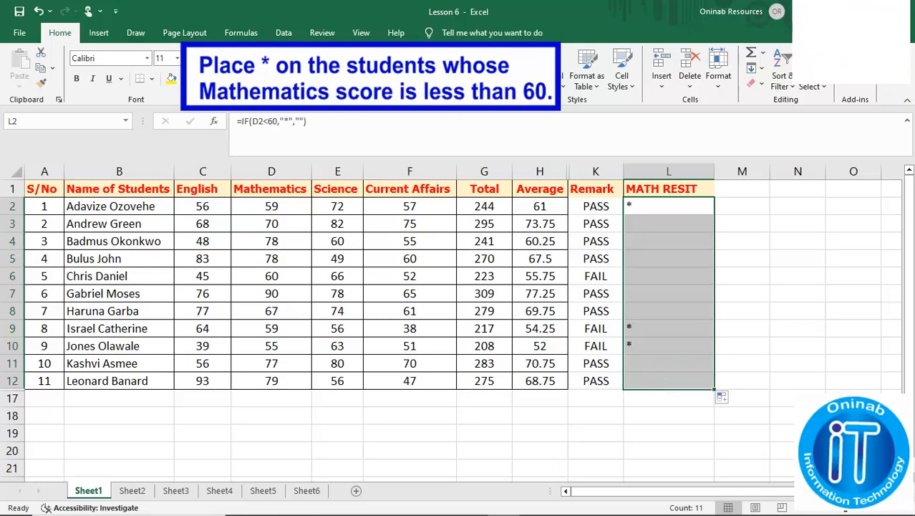
{"action": "left_click", "coordinate": [246, 78]}
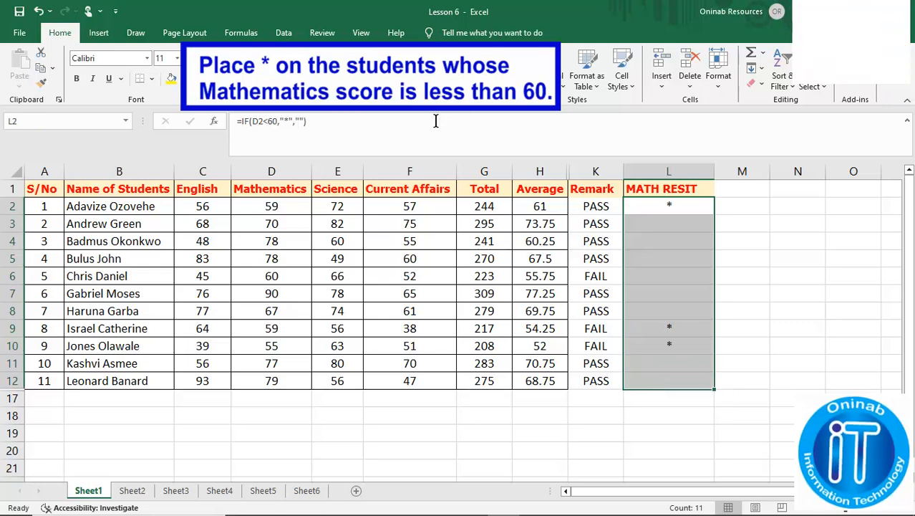
{"action": "left_click", "coordinate": [747, 259]}
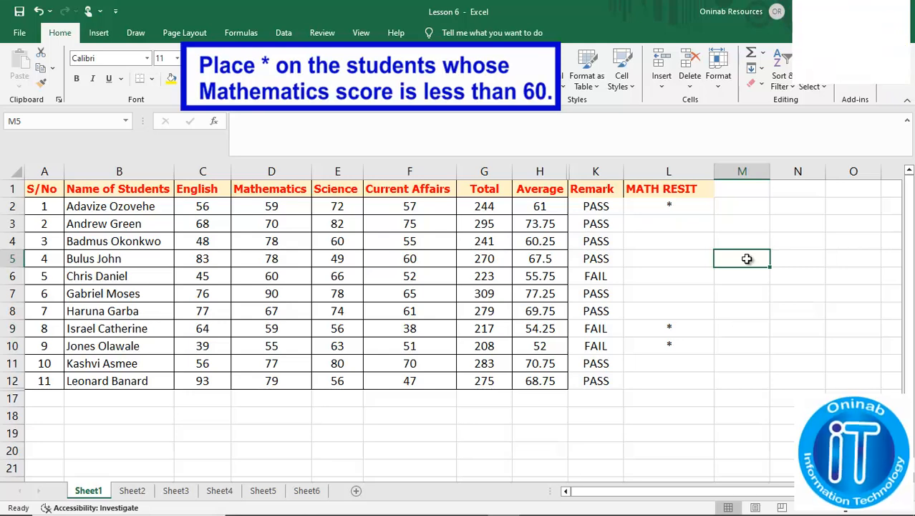
Narrow the MATH RESIT column and check the flagged Mathematics scores 59, 59 and 55
{"action": "left_click_drag", "start_coordinate": [708, 169], "coordinate": [700, 170]}
{"action": "left_click", "coordinate": [271, 206]}
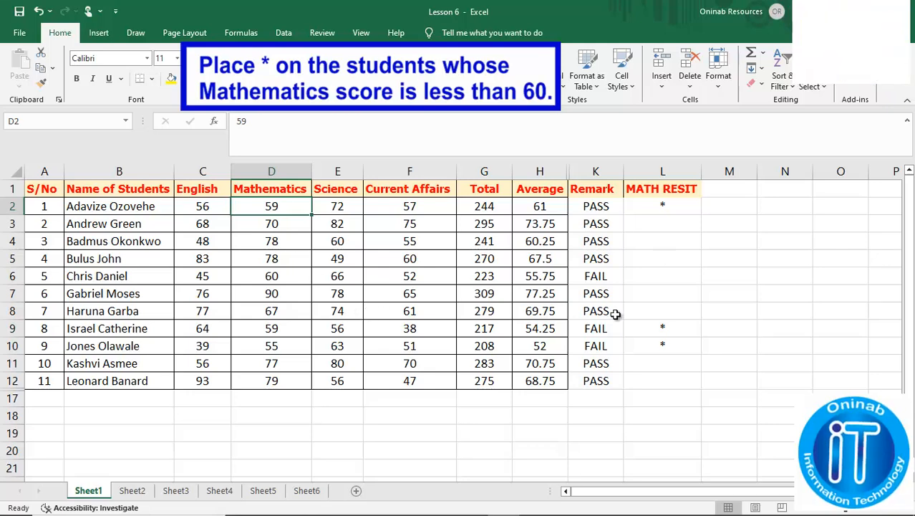
{"action": "left_click", "coordinate": [281, 327]}
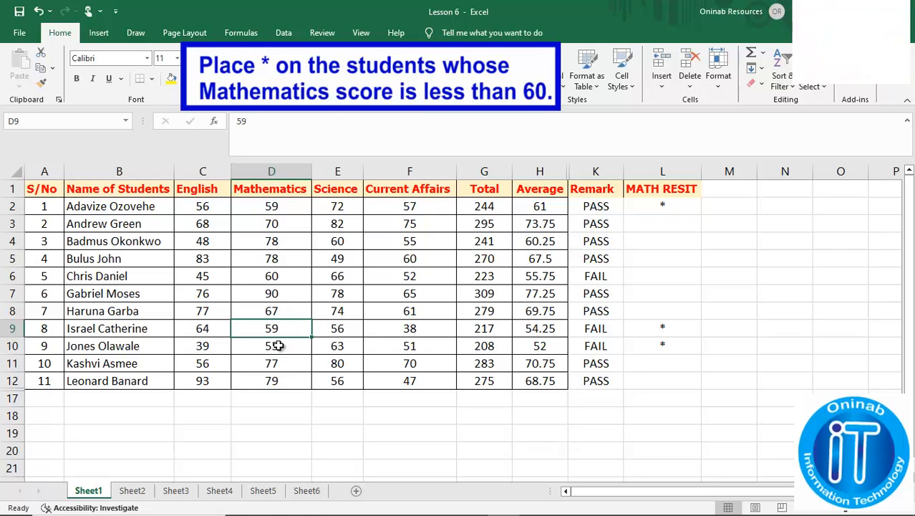
{"action": "left_click", "coordinate": [278, 345]}
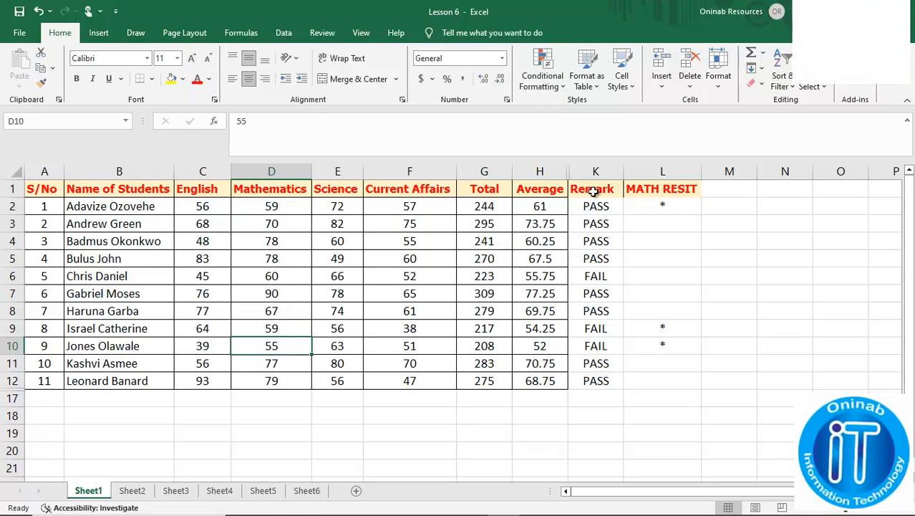
Apply All Borders to K1:L12 around the Remark and MATH RESIT columns
{"action": "left_click_drag", "start_coordinate": [593, 191], "coordinate": [662, 380]}
{"action": "left_click", "coordinate": [152, 79]}
{"action": "left_click", "coordinate": [159, 197]}
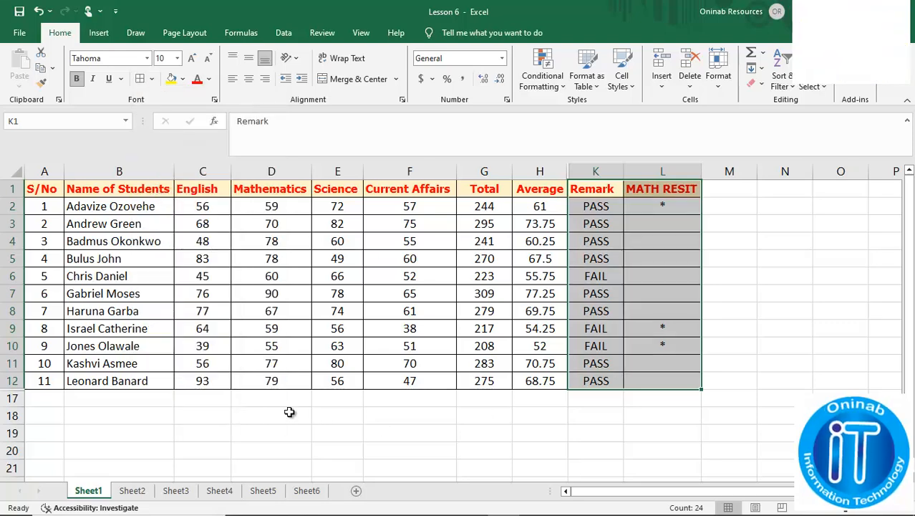
{"action": "left_click", "coordinate": [118, 419]}
Enter the note "Those students with * are to resit Mathematics." in B18 below the table
{"action": "type", "text": "Those stude"}
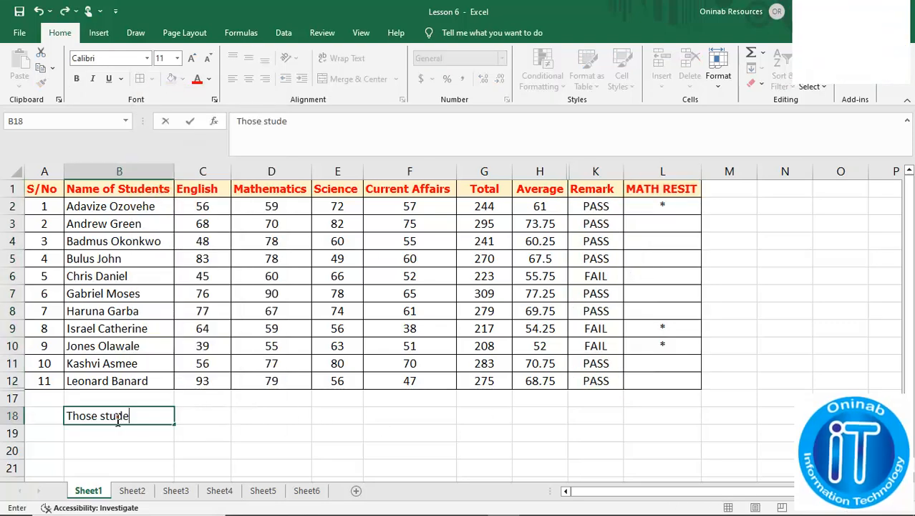
{"action": "type", "text": "nts with *"}
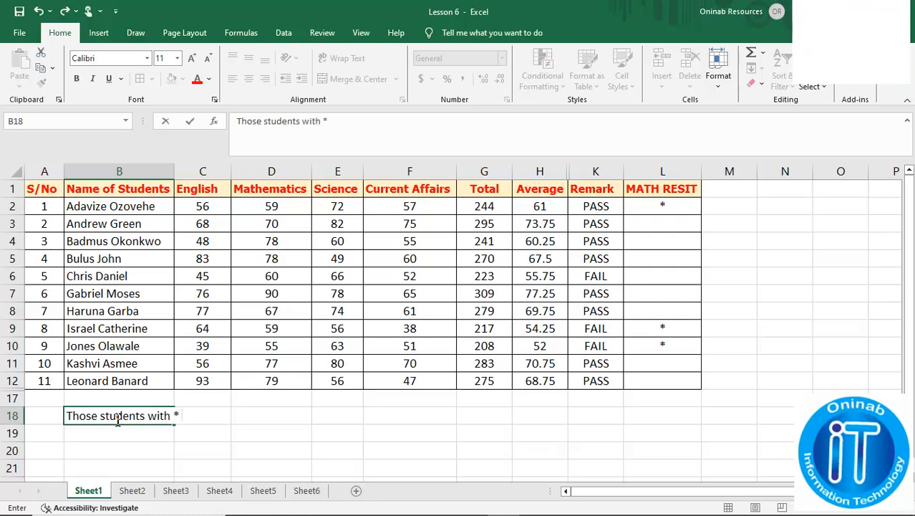
{"action": "type", "text": " are to resi"}
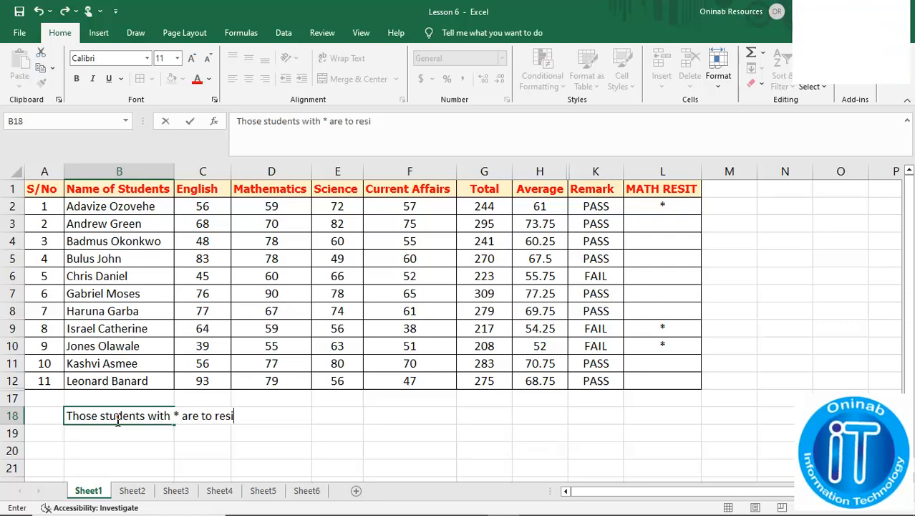
{"action": "type", "text": "t Mathem"}
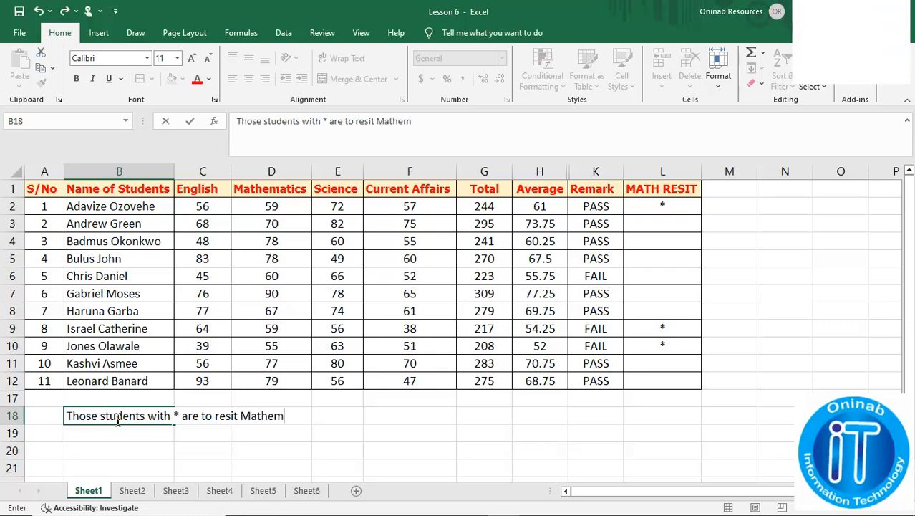
{"action": "type", "text": "atics."}
{"action": "key", "text": "Return"}
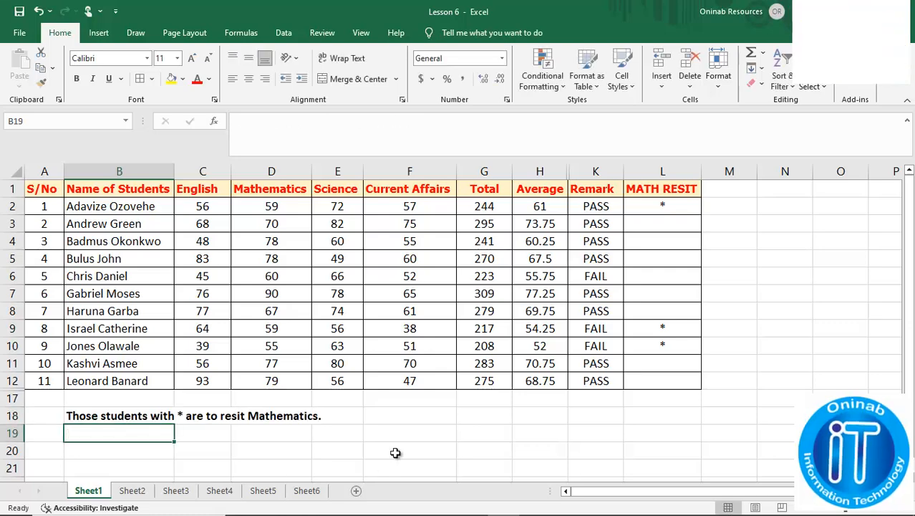